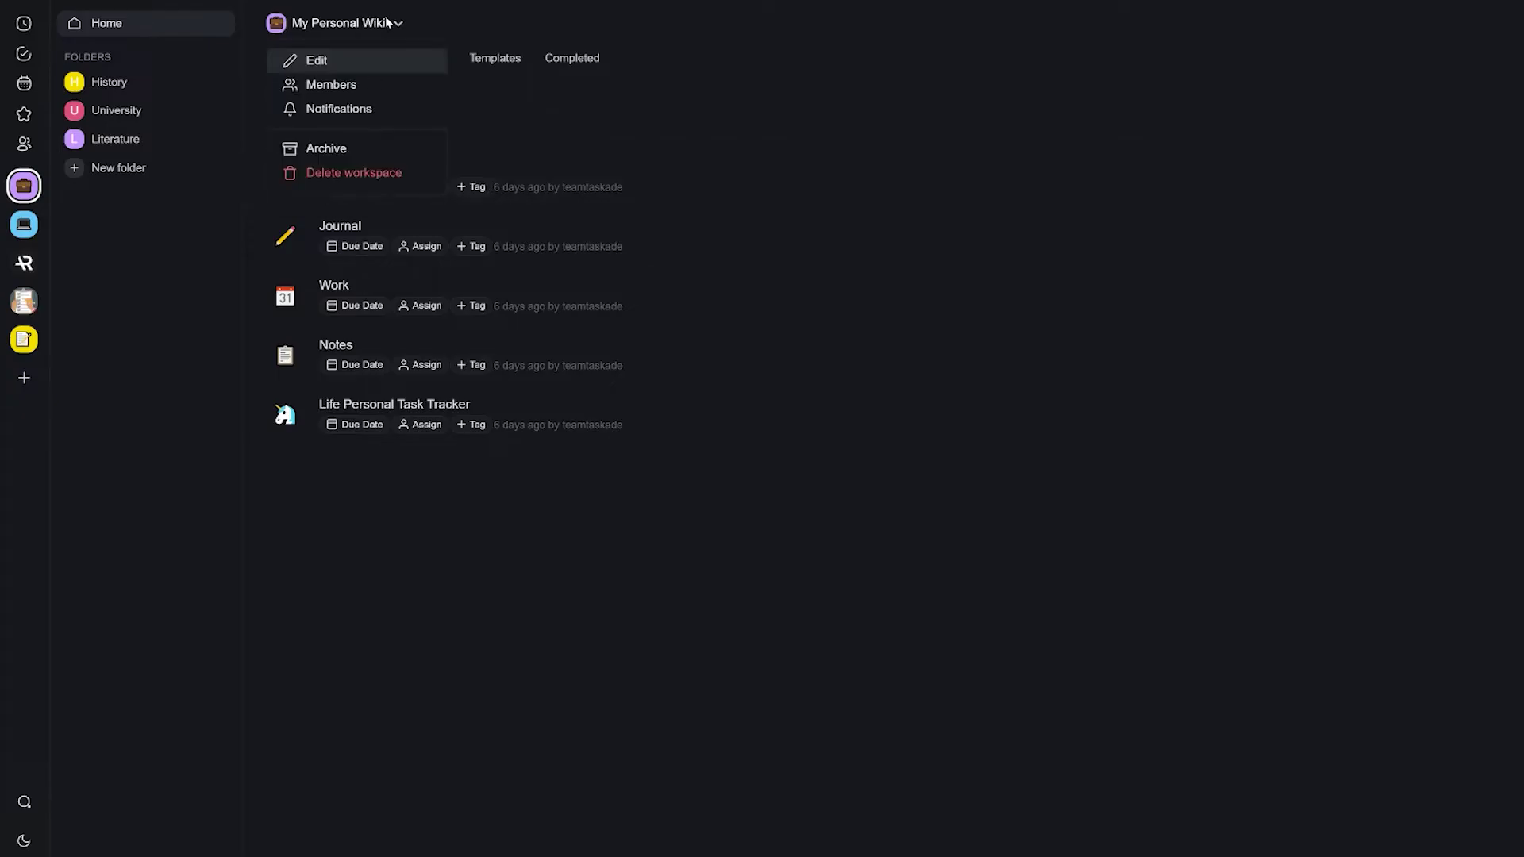
Set the My Personal Wiki workspace colour to red and save the change.
click(318, 60)
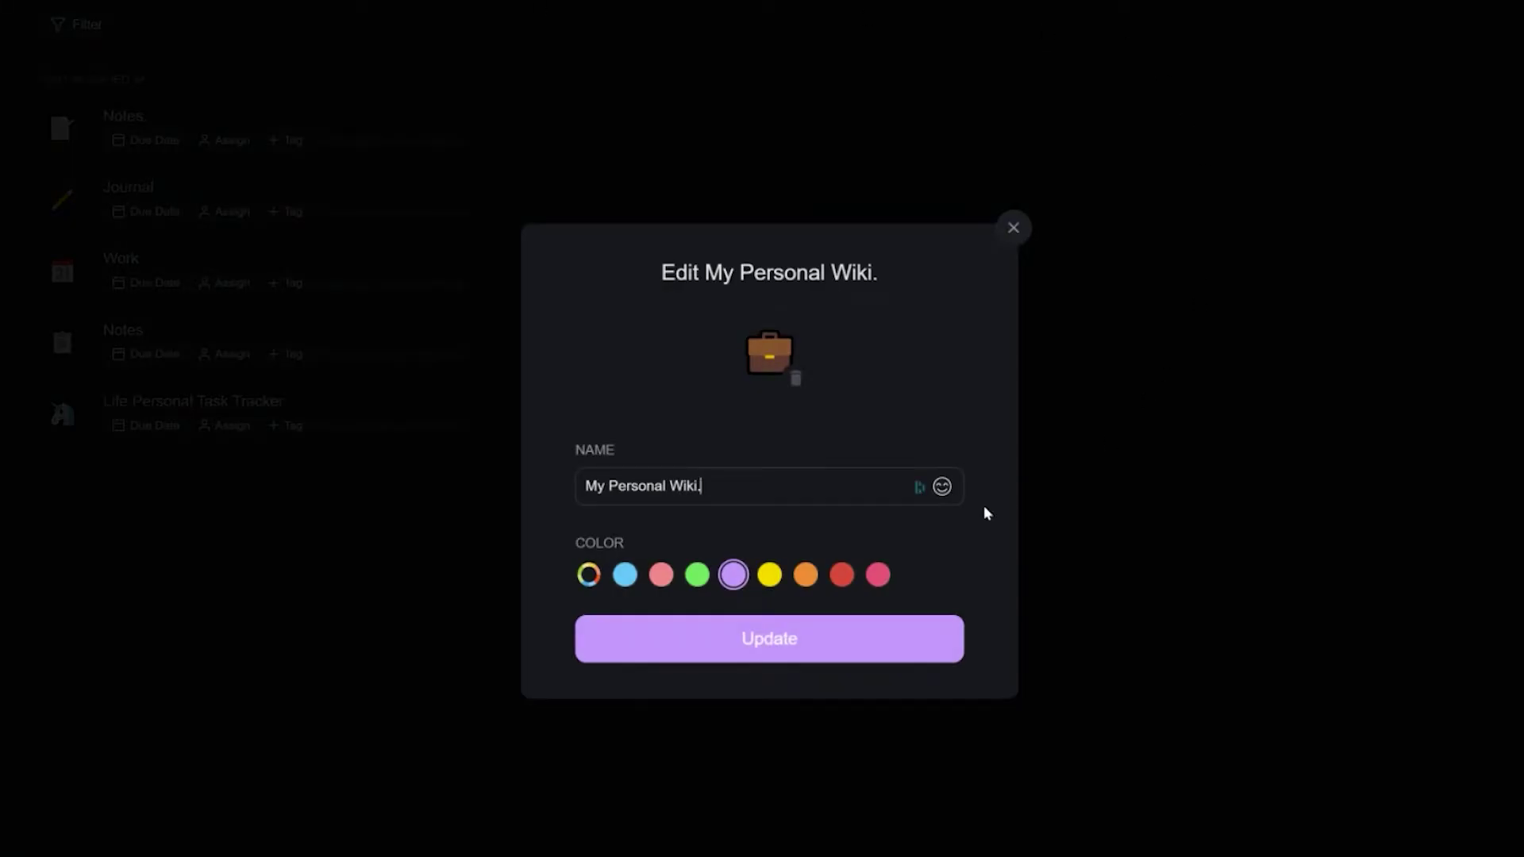
click(852, 577)
click(841, 574)
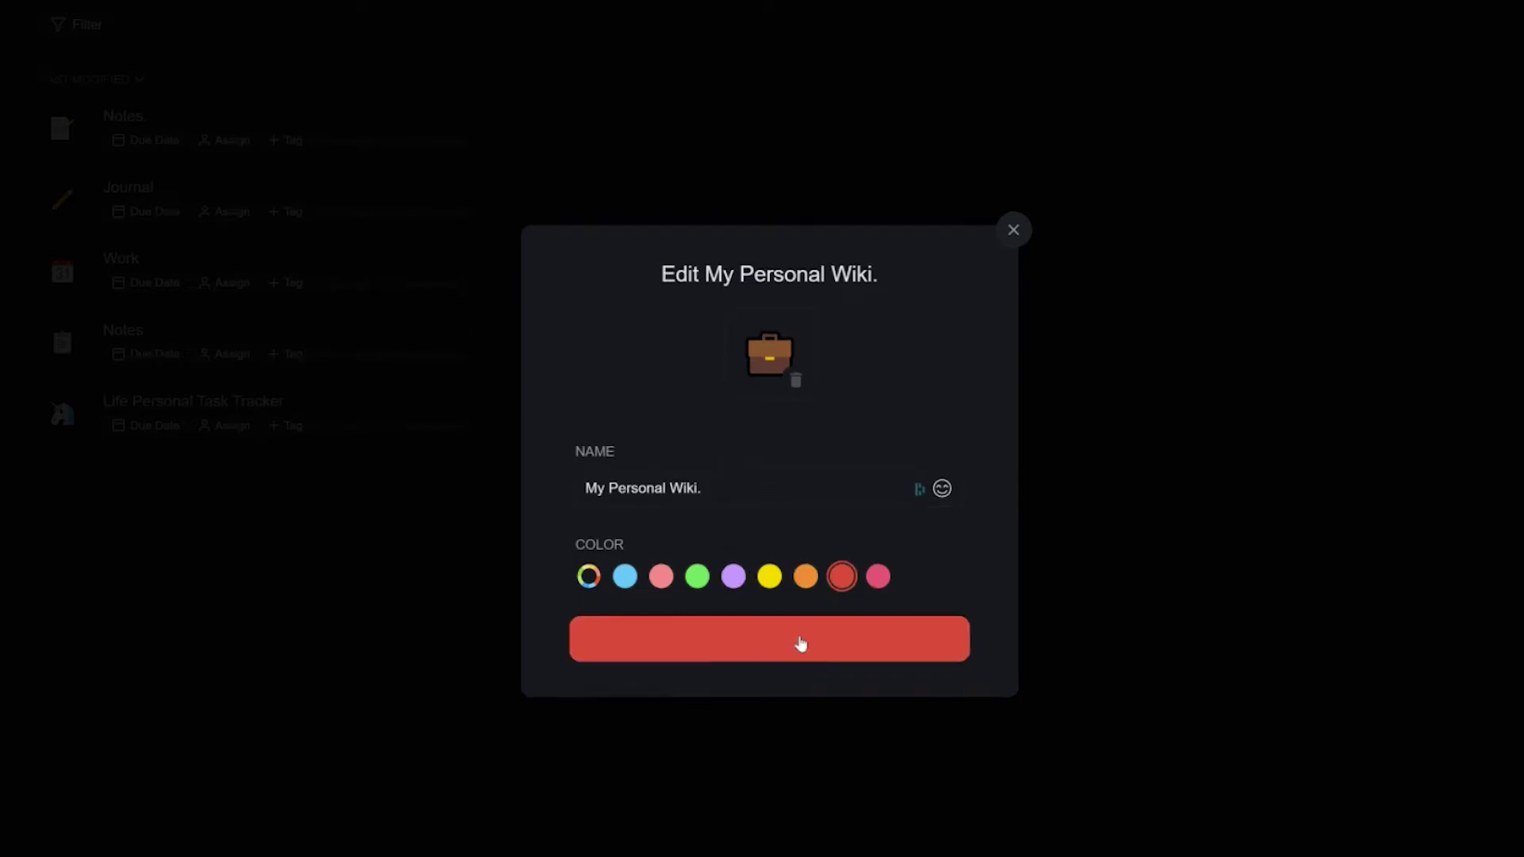
click(799, 640)
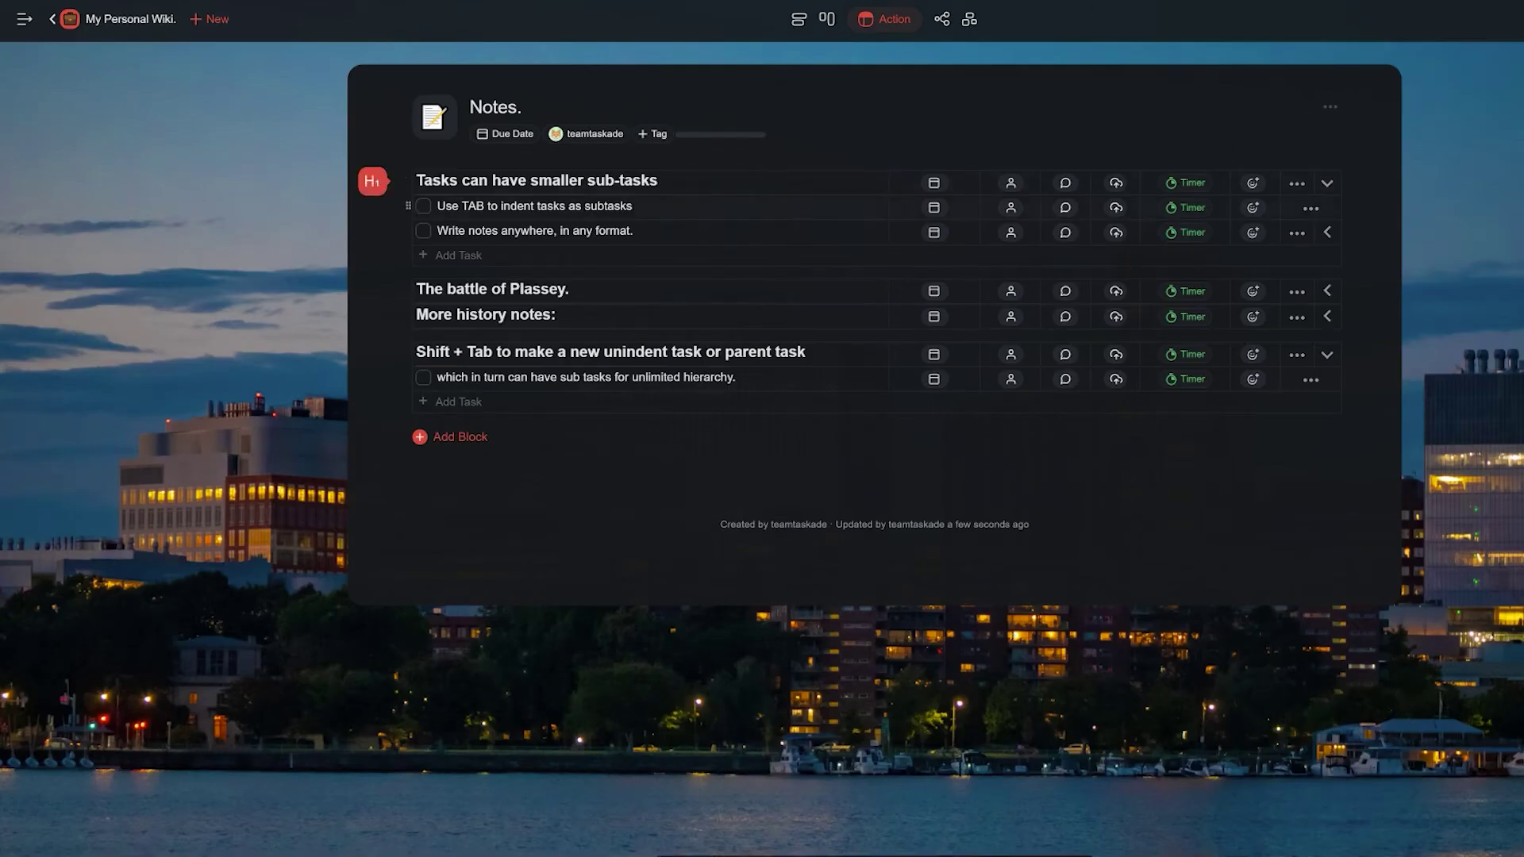
Mention Journal in the first subtask and Notes. after The battle of Plassey.
key(Down)
text(@)
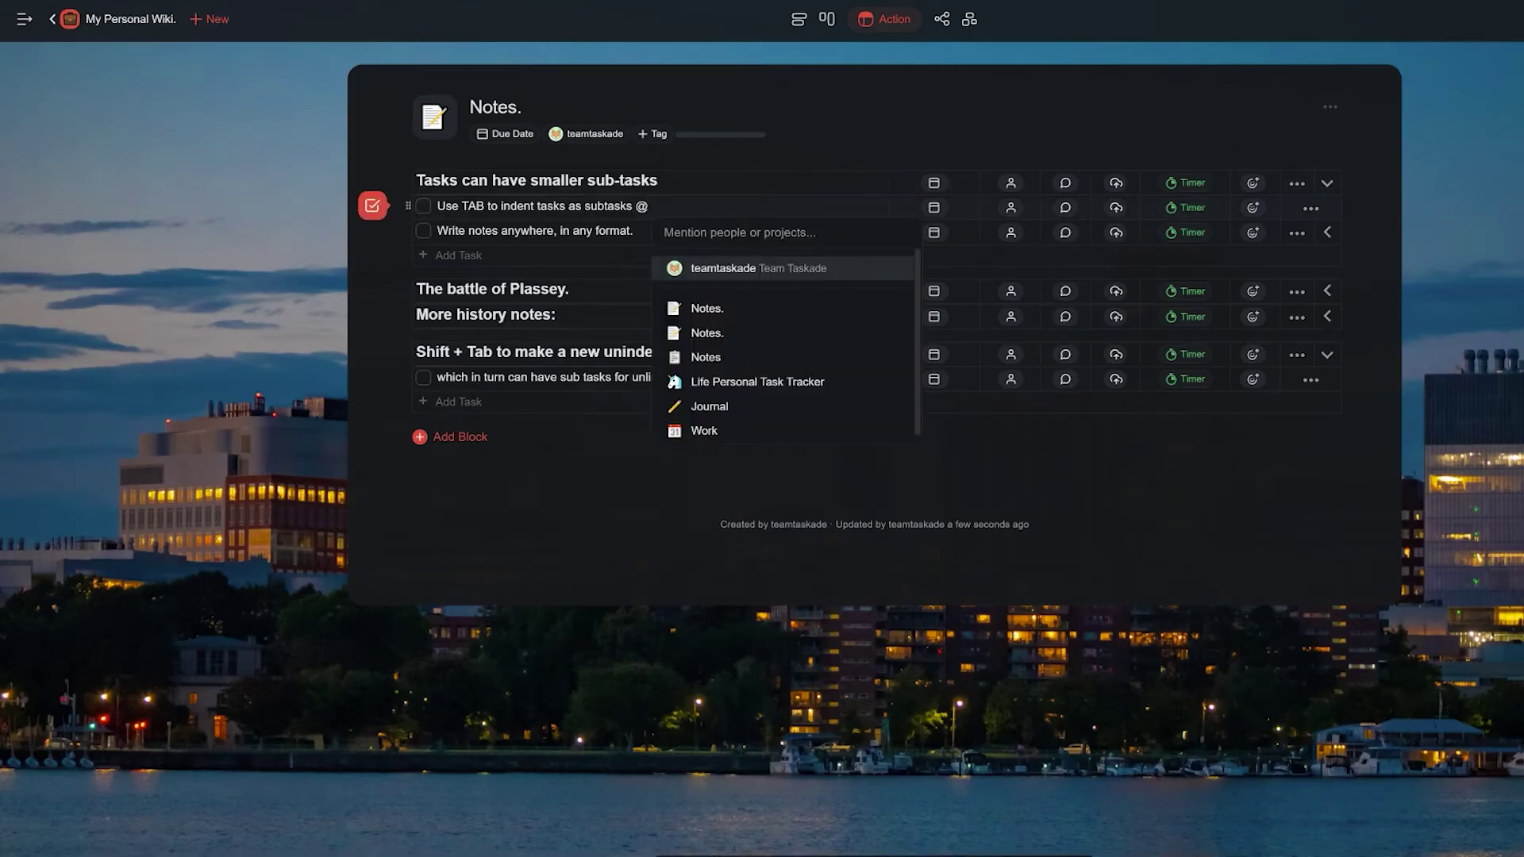
text(journa)
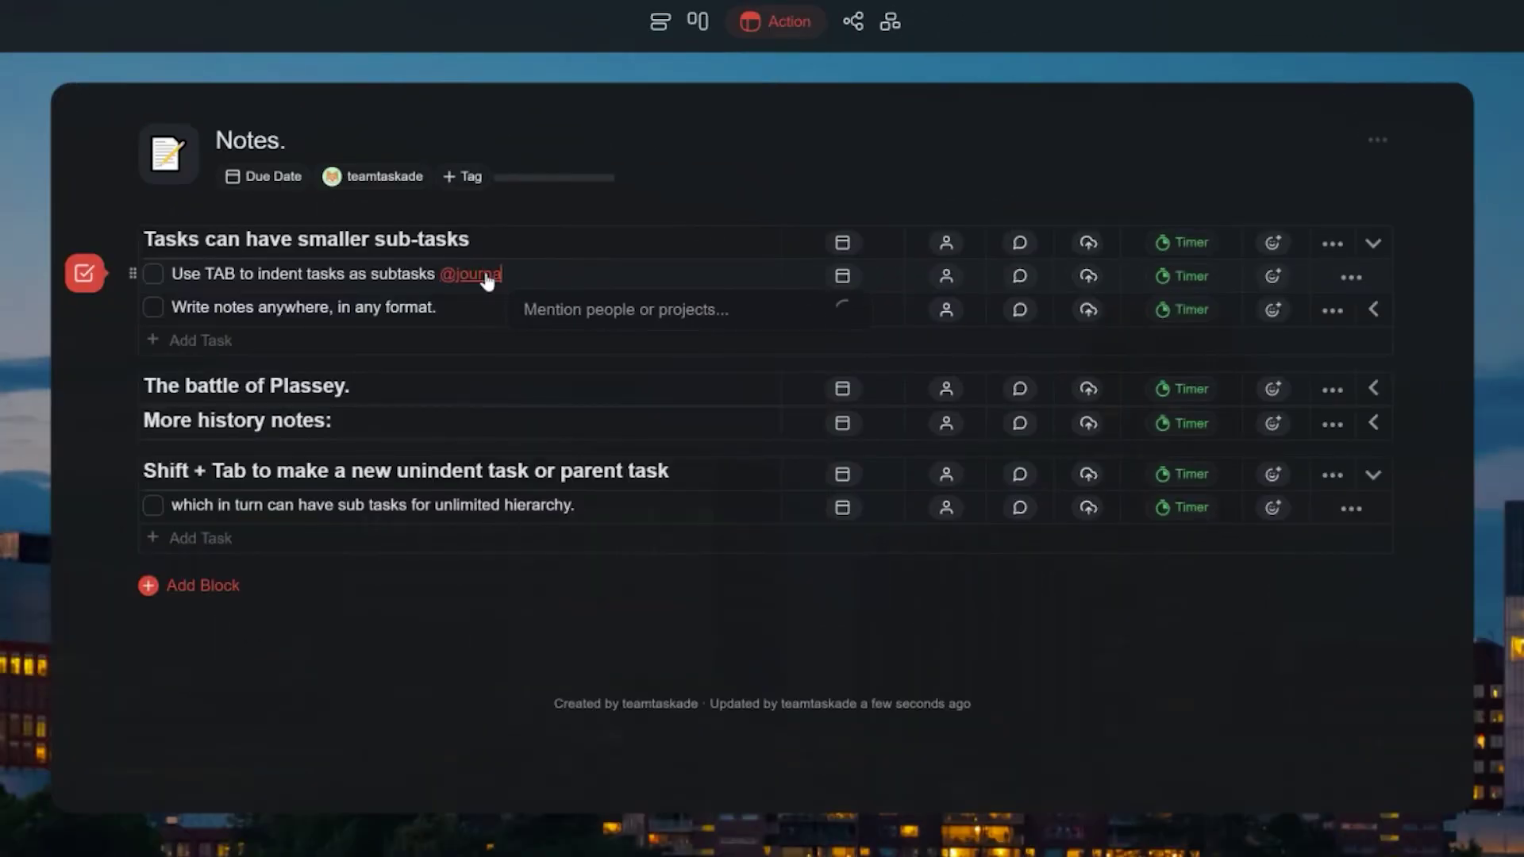
key(Return)
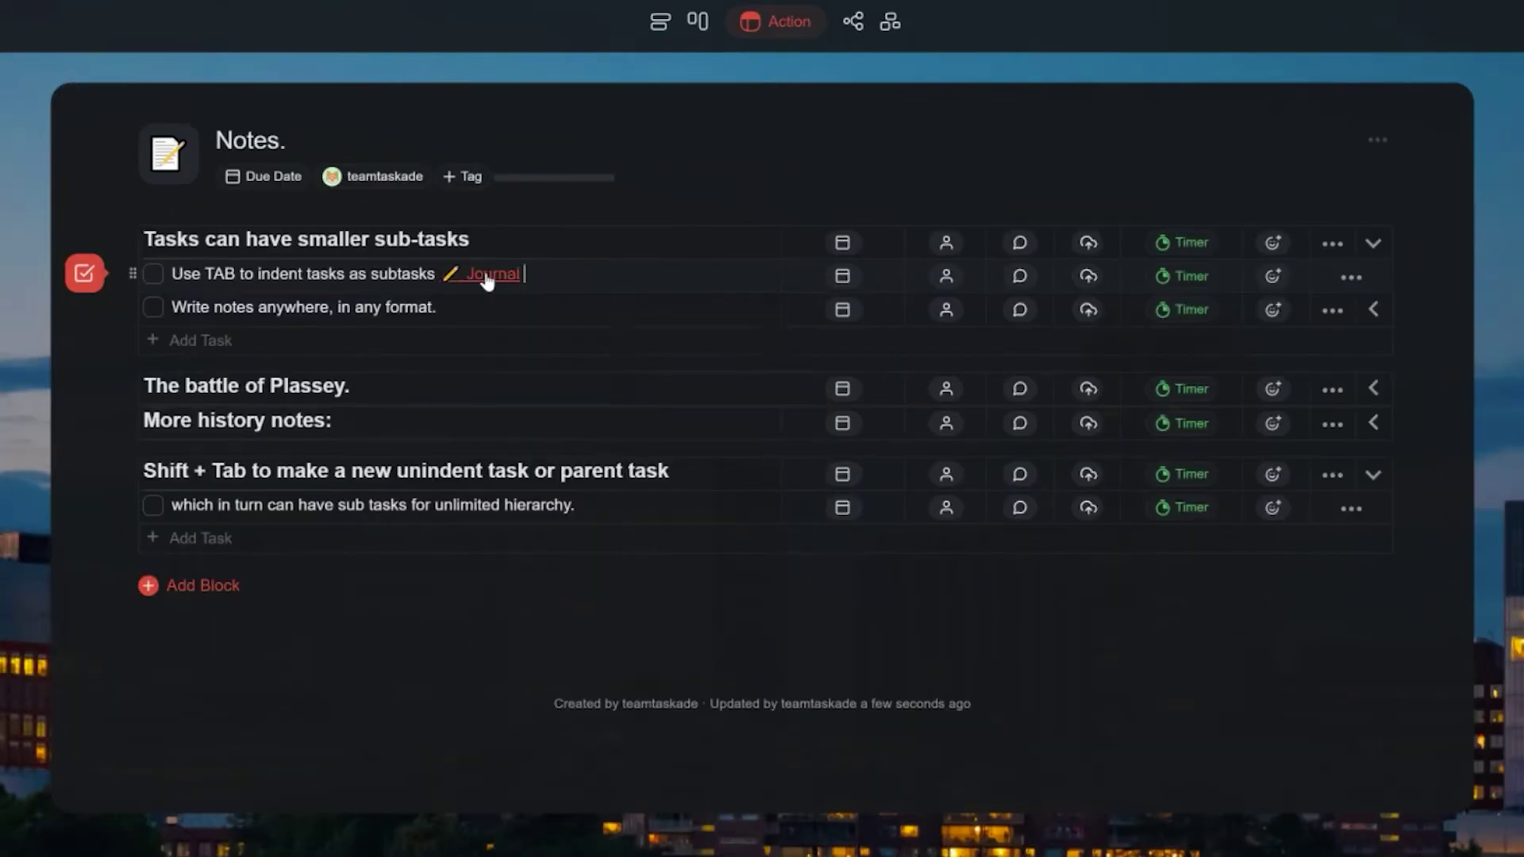
key(Down)
key(Down)
text(@)
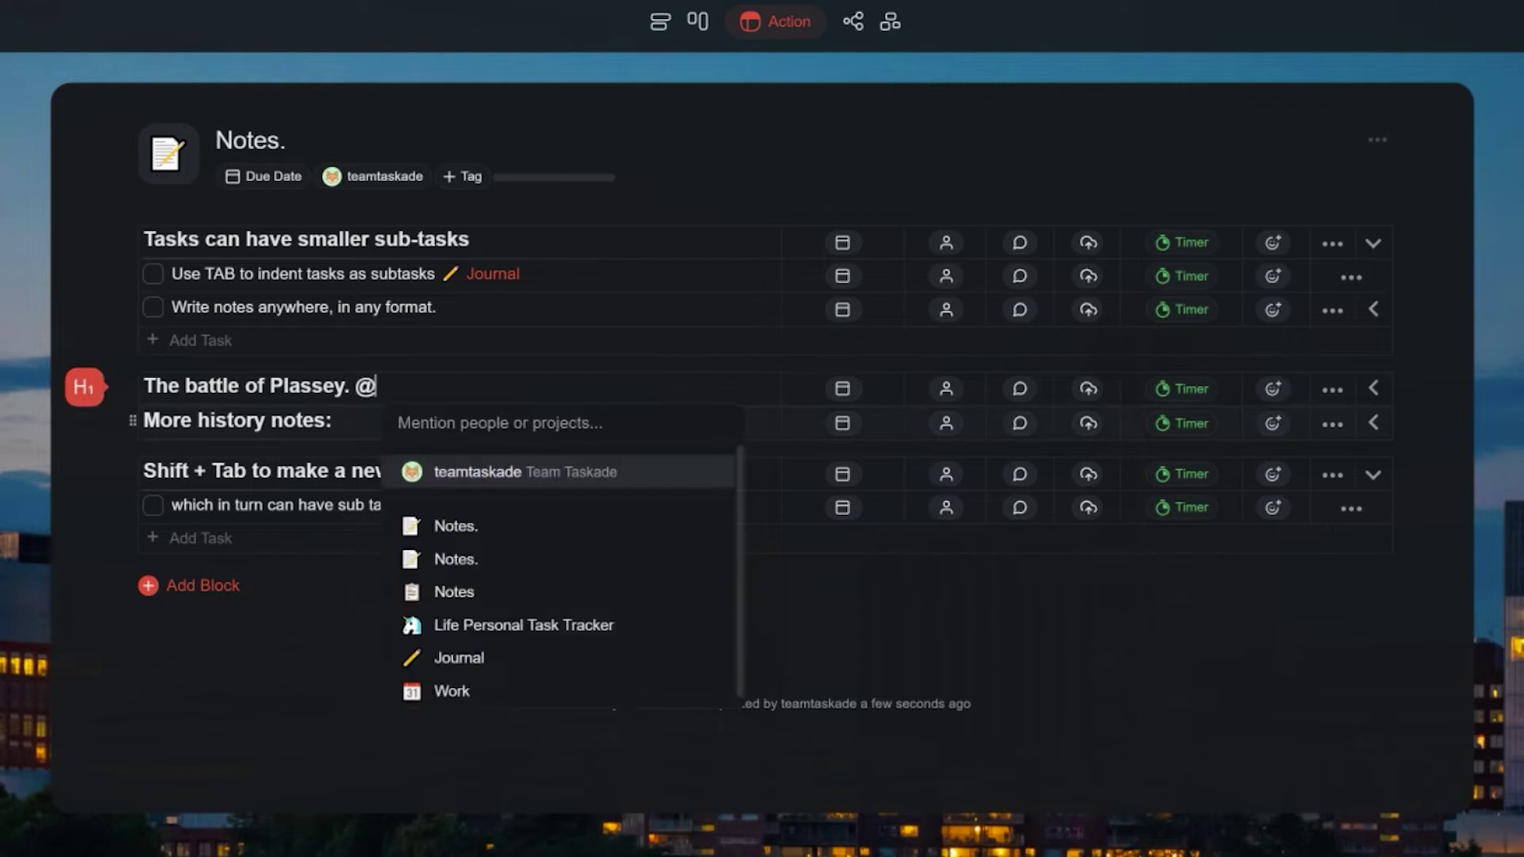
text(notes)
key(Return)
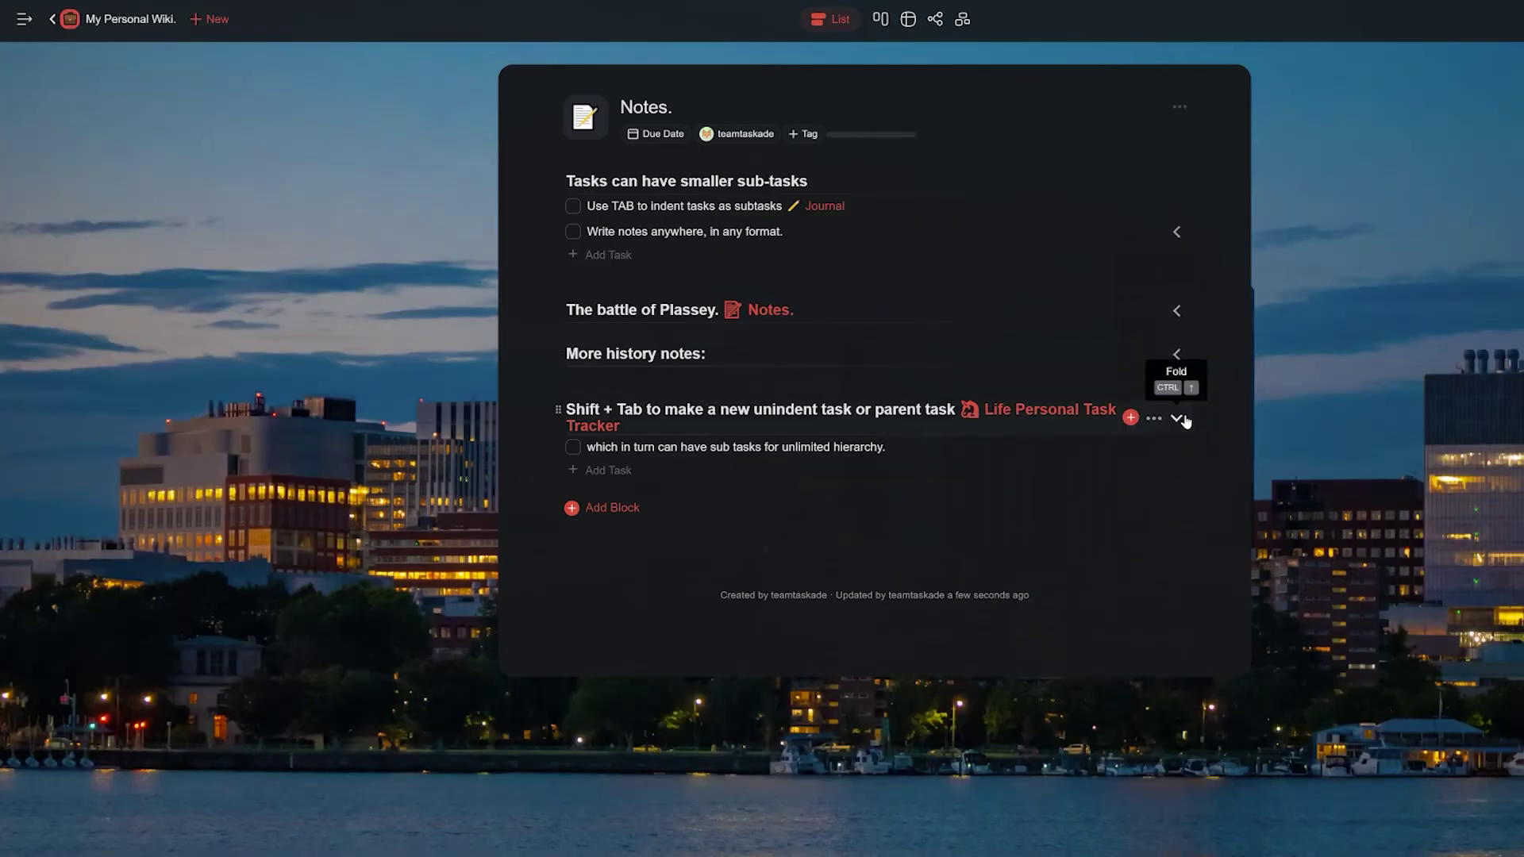
click(1175, 449)
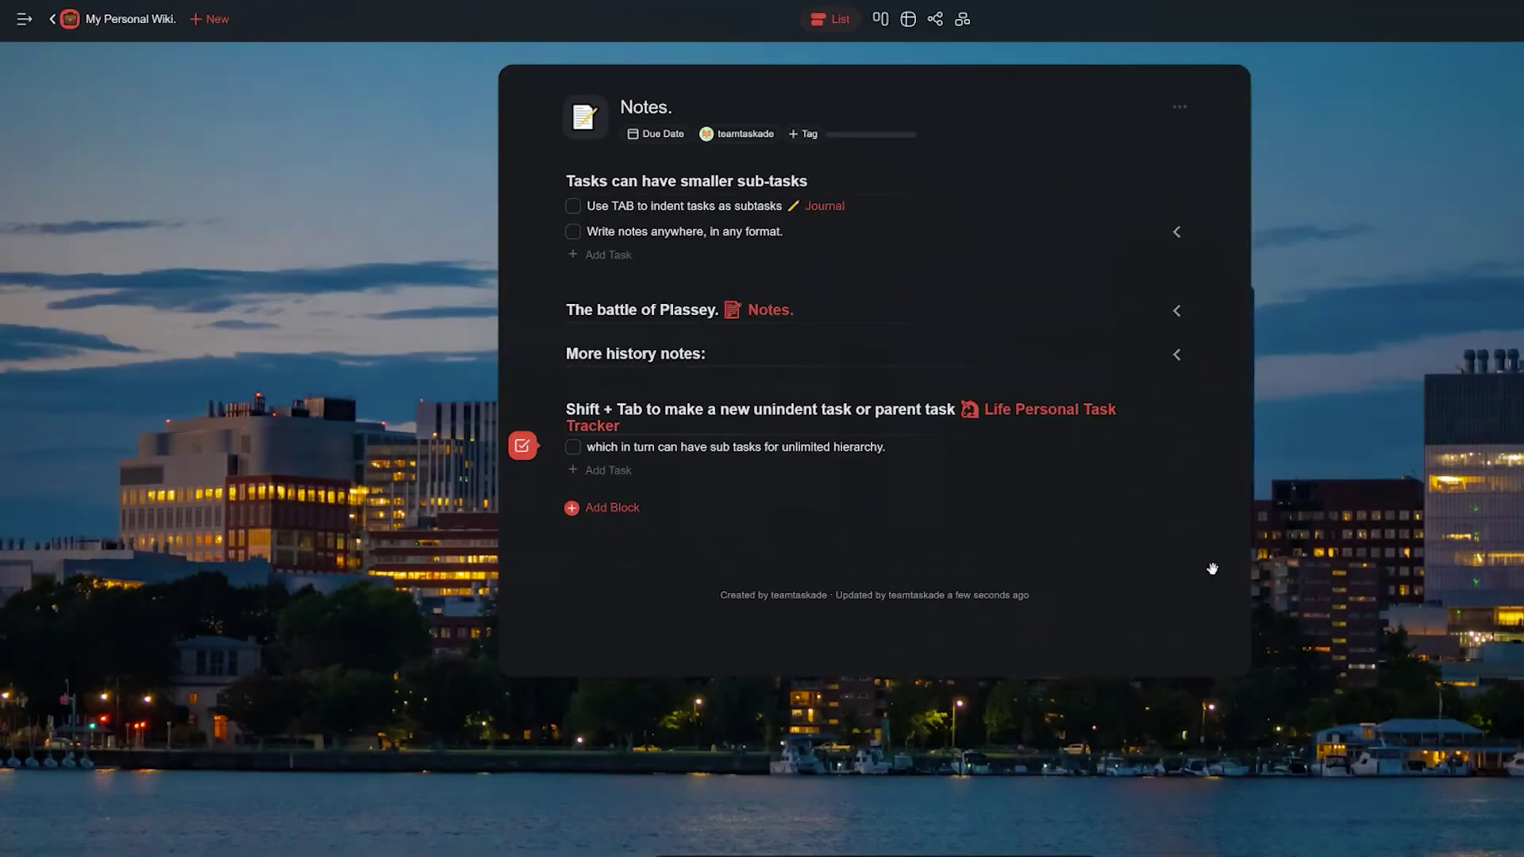
Open the Journal project from the sidebar, then hide the project list.
click(24, 19)
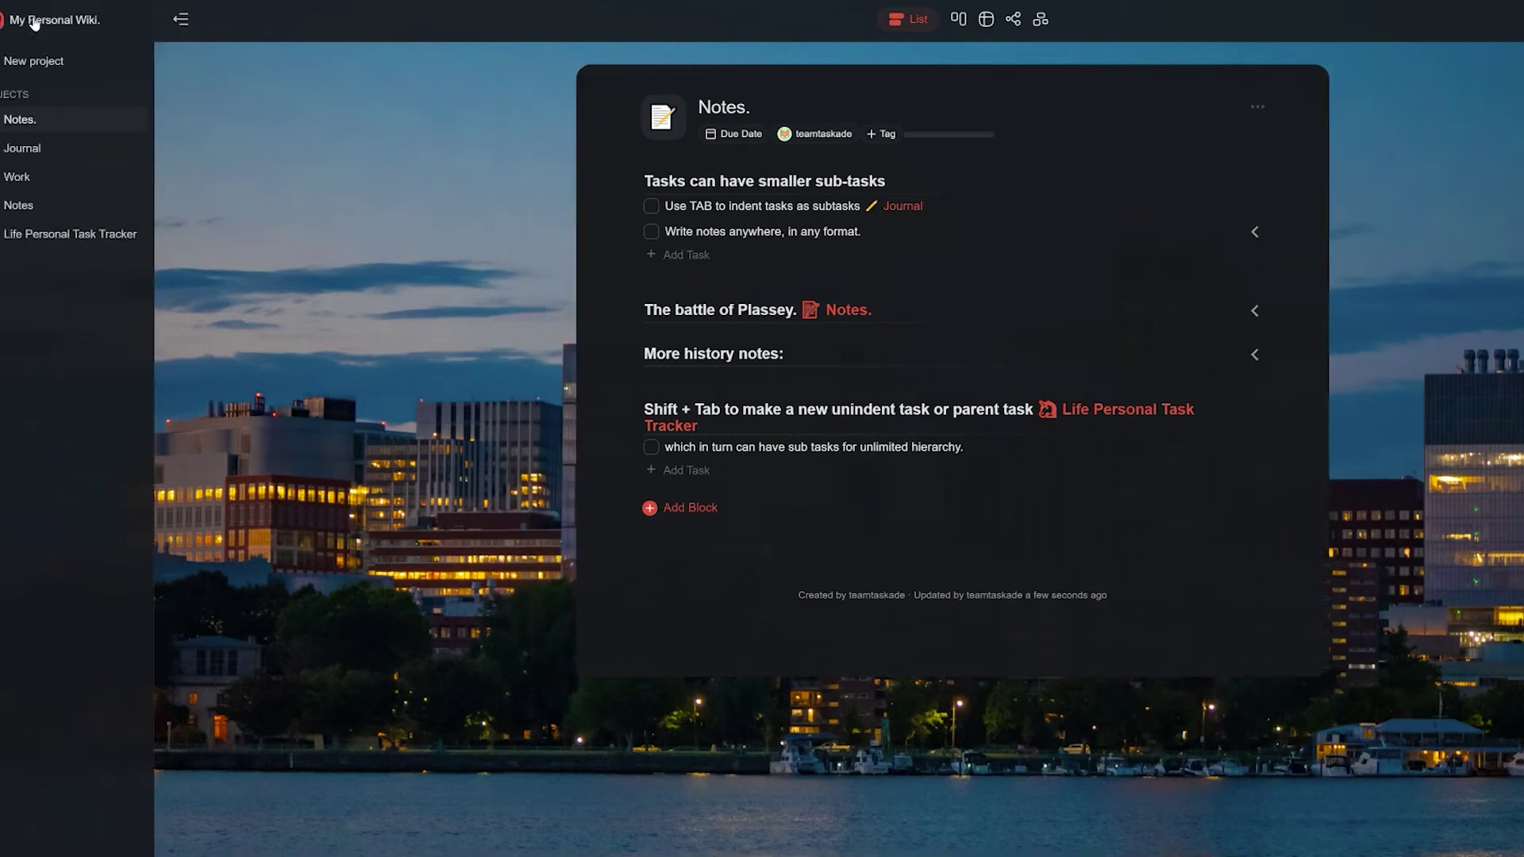
click(128, 151)
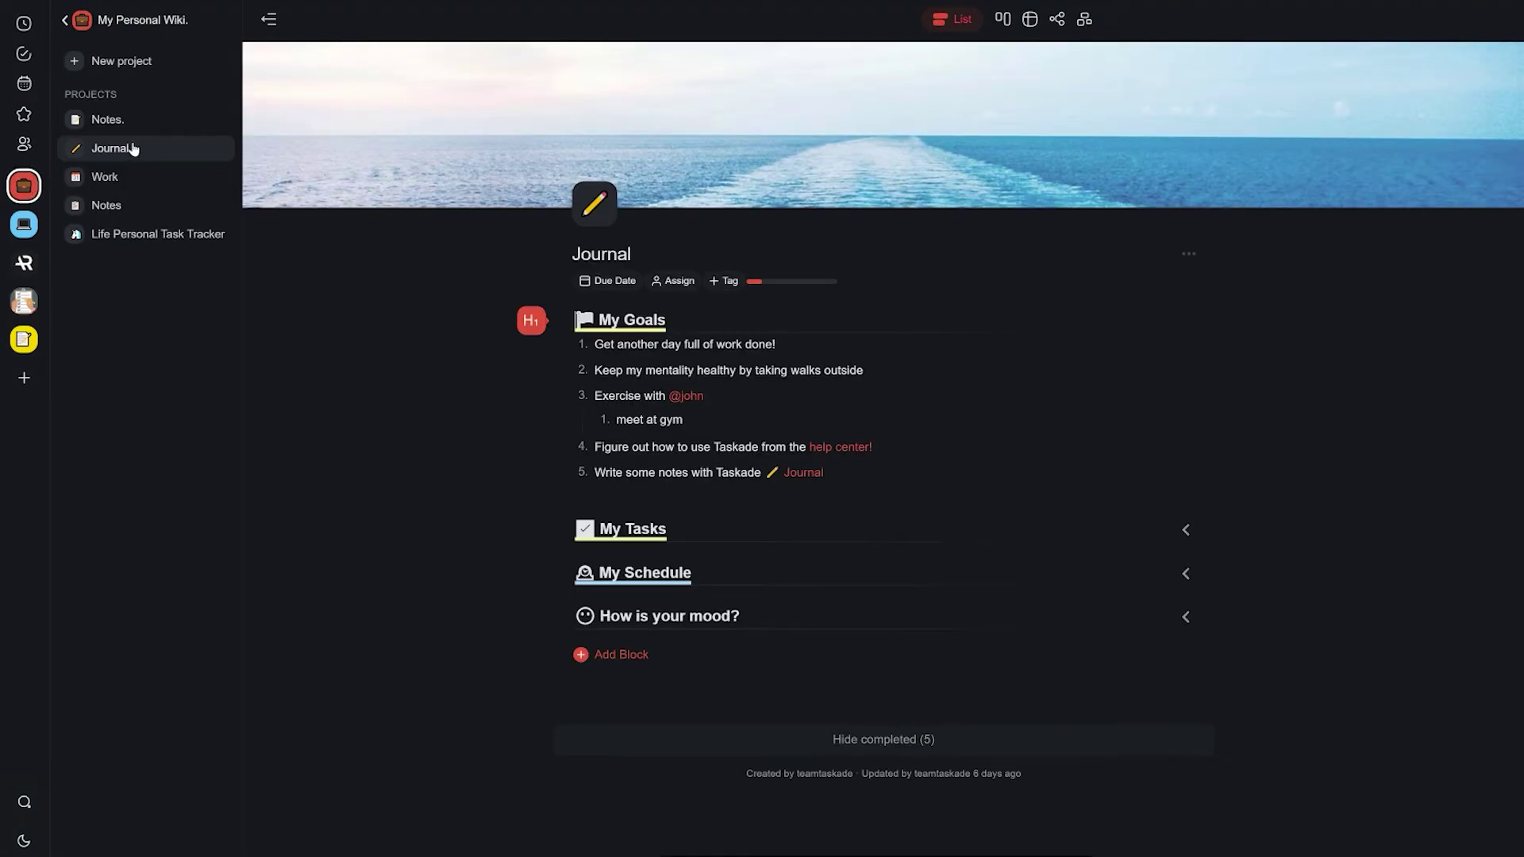
click(269, 21)
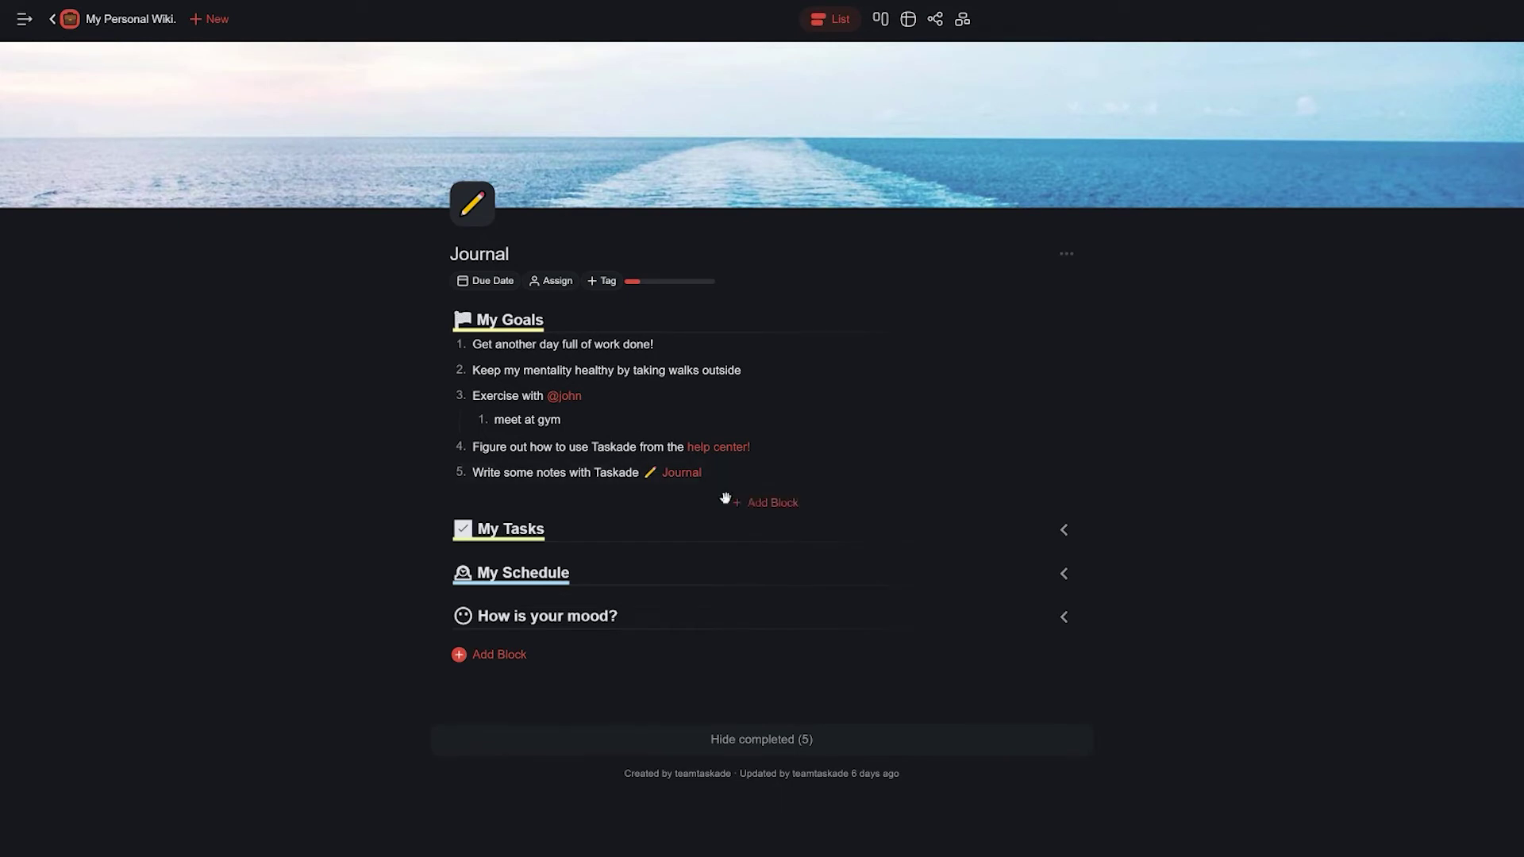
Add a sixth goal holding the pasted Notes. link, then follow it.
click(704, 473)
key(Return)
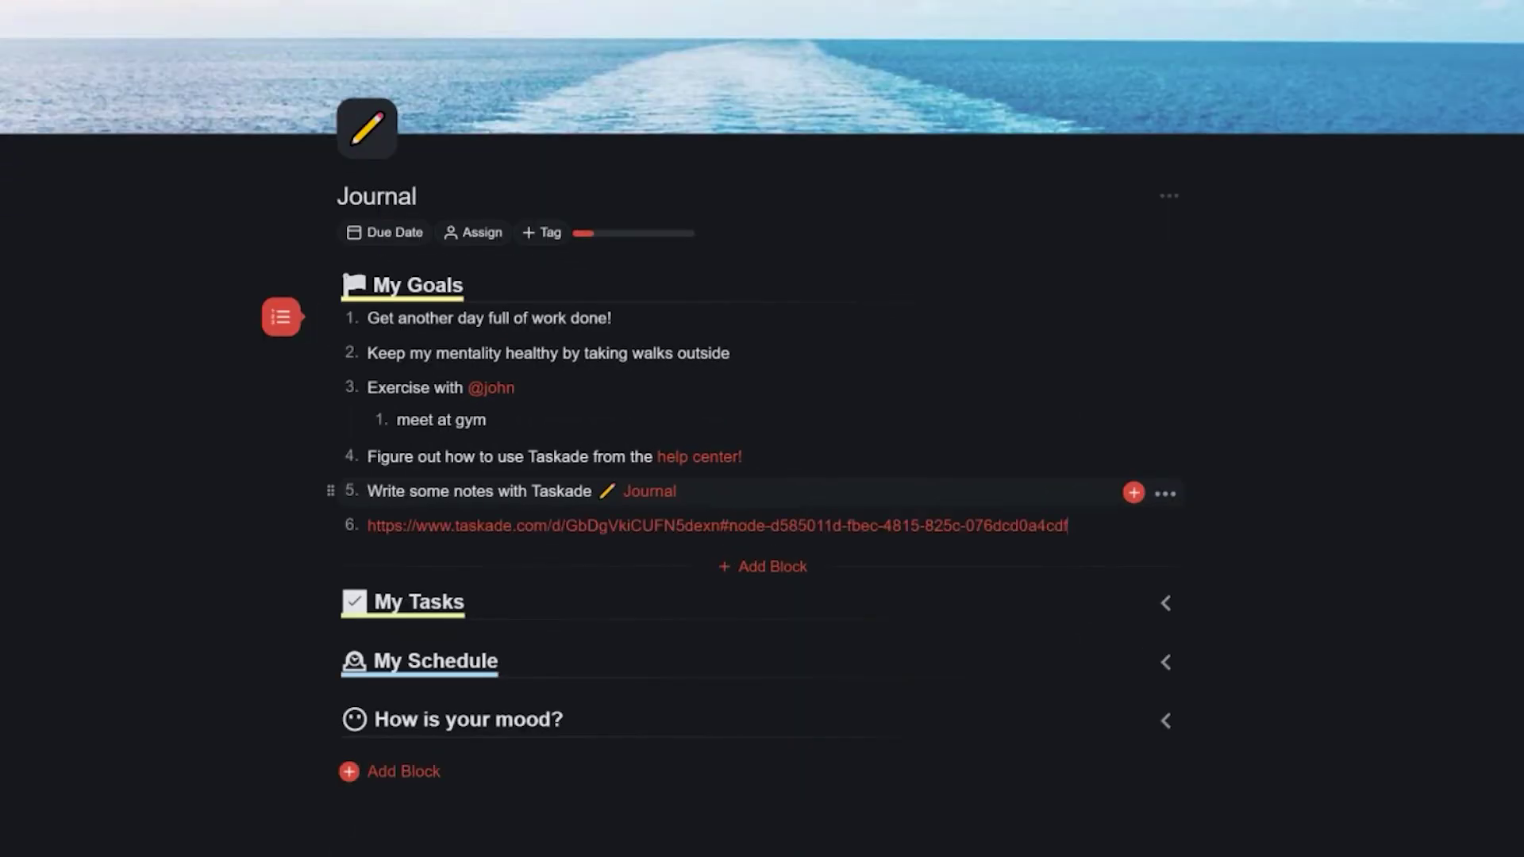
mouse_move(718, 525)
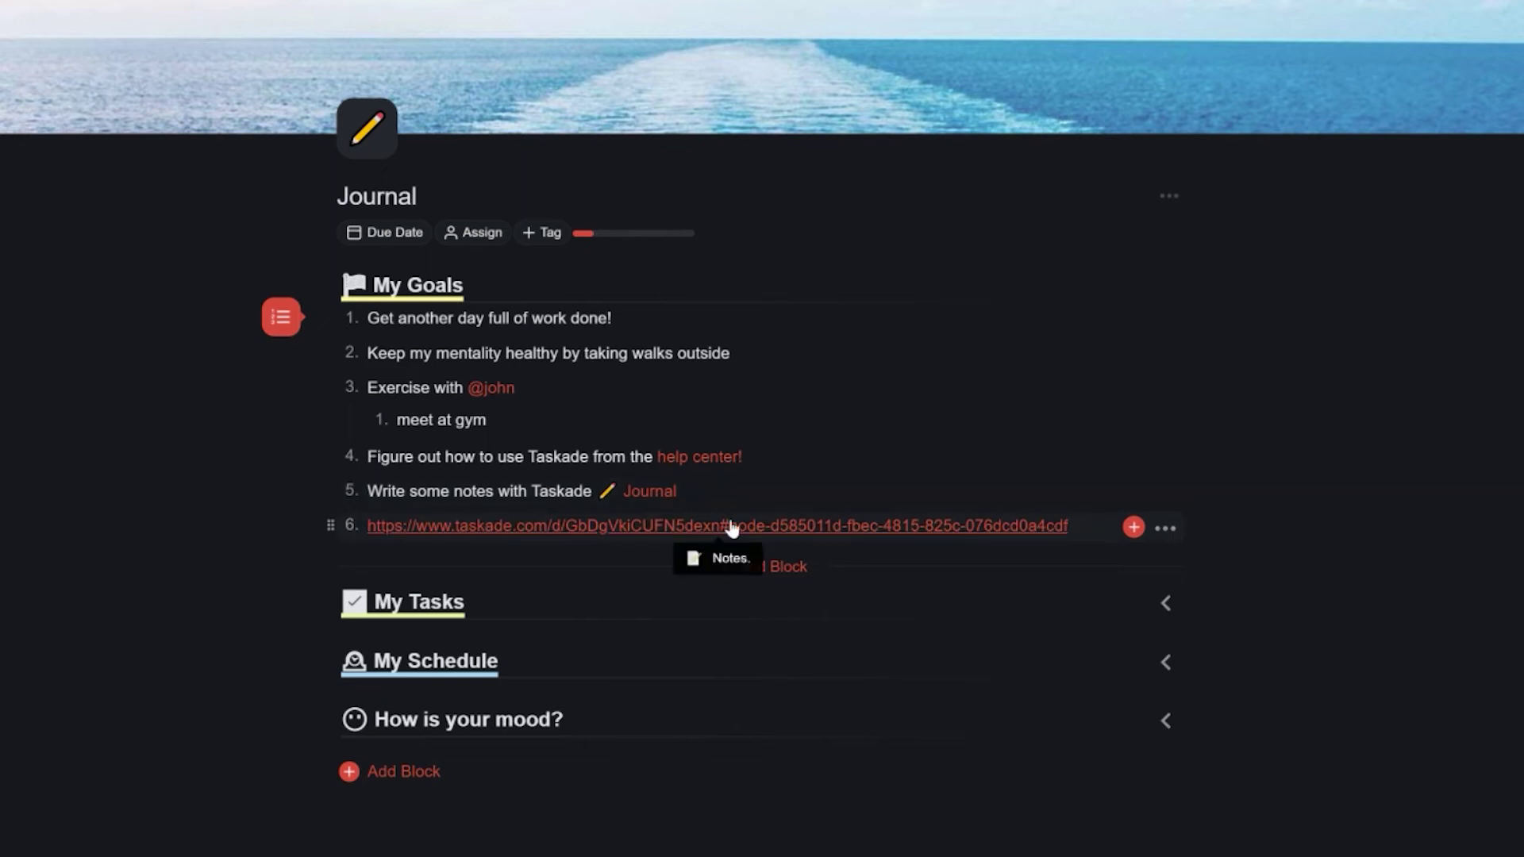
click(731, 528)
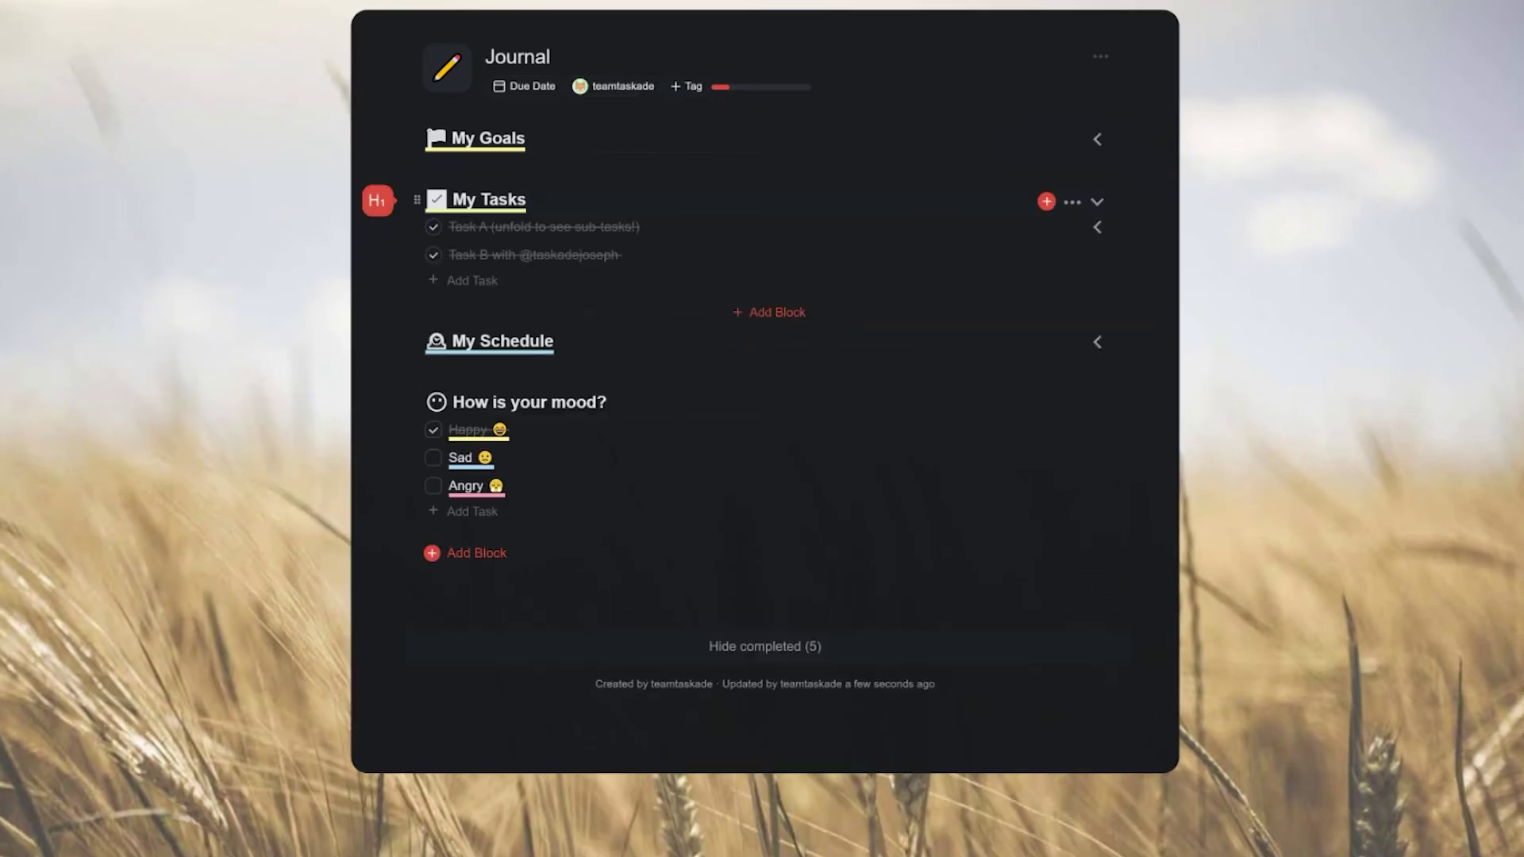
Fold My Tasks, checking it unfolds, and fold the How is your mood? block.
key(ctrl+Up)
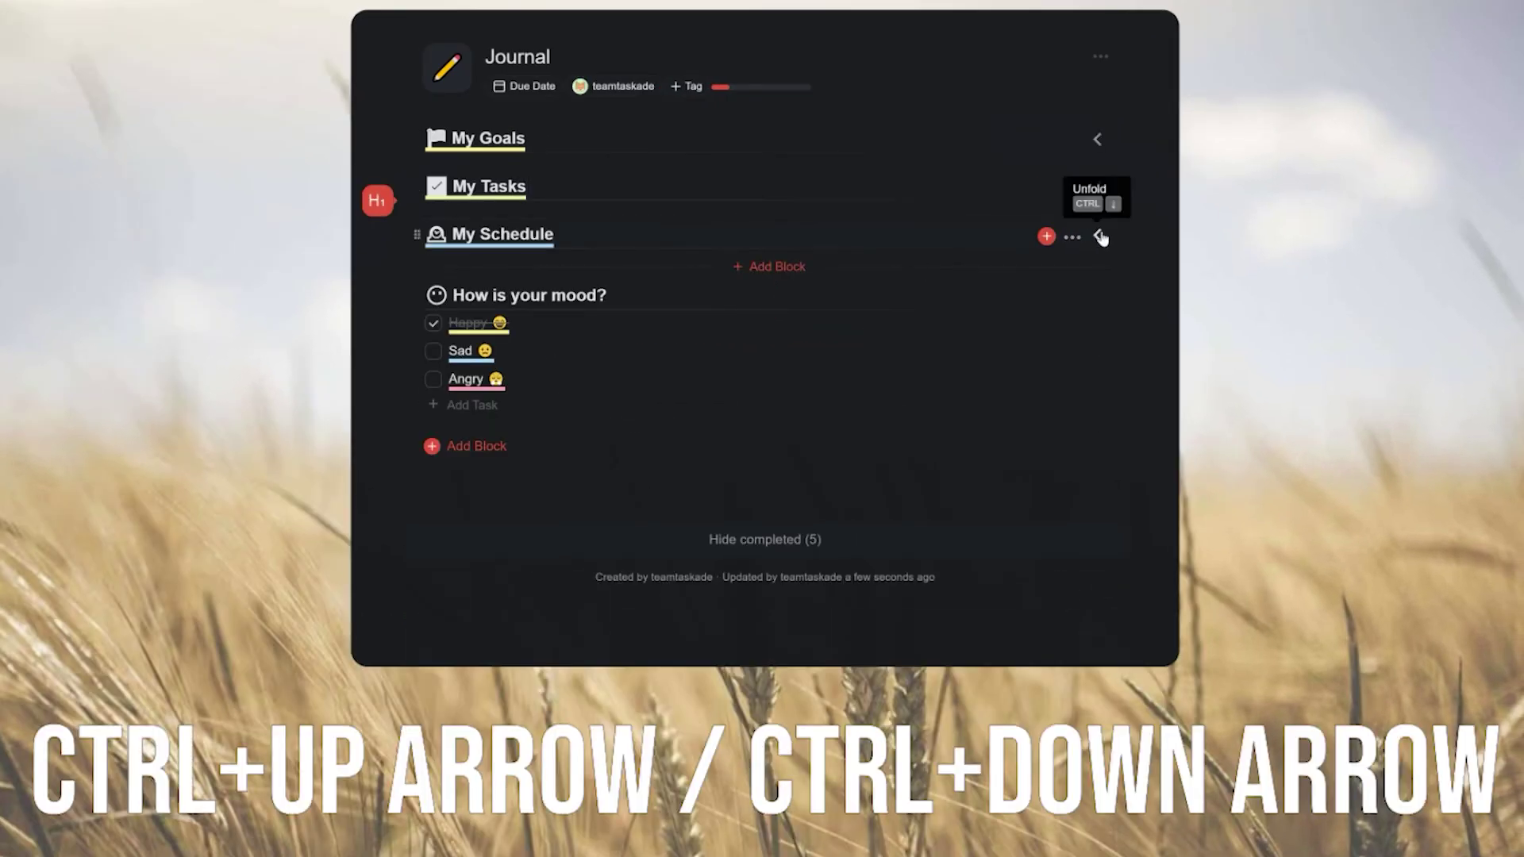
key(ctrl+Down)
key(ctrl+Up)
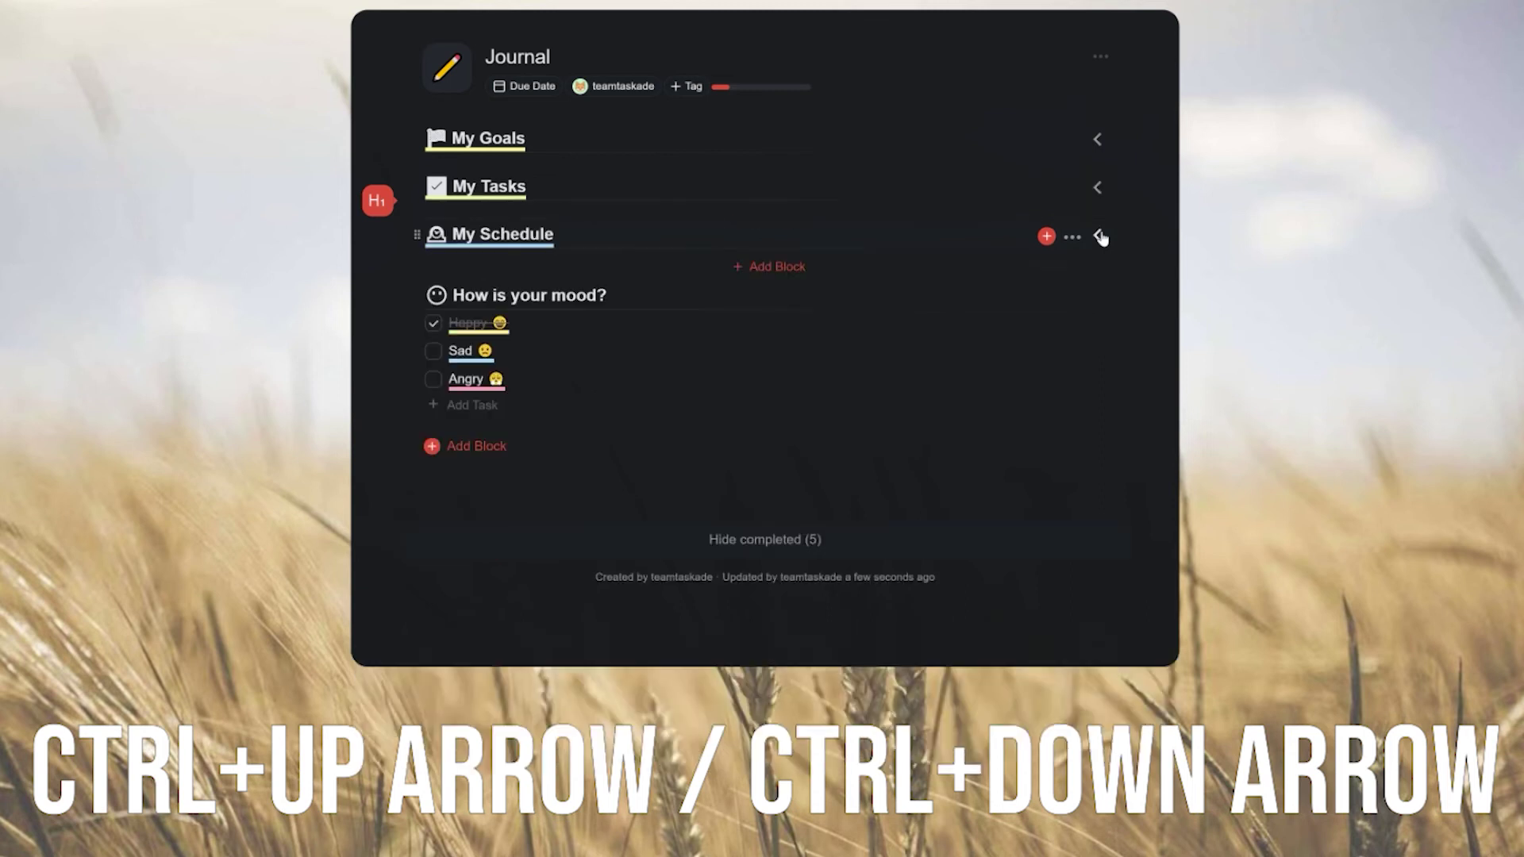
key(Down)
key(Down)
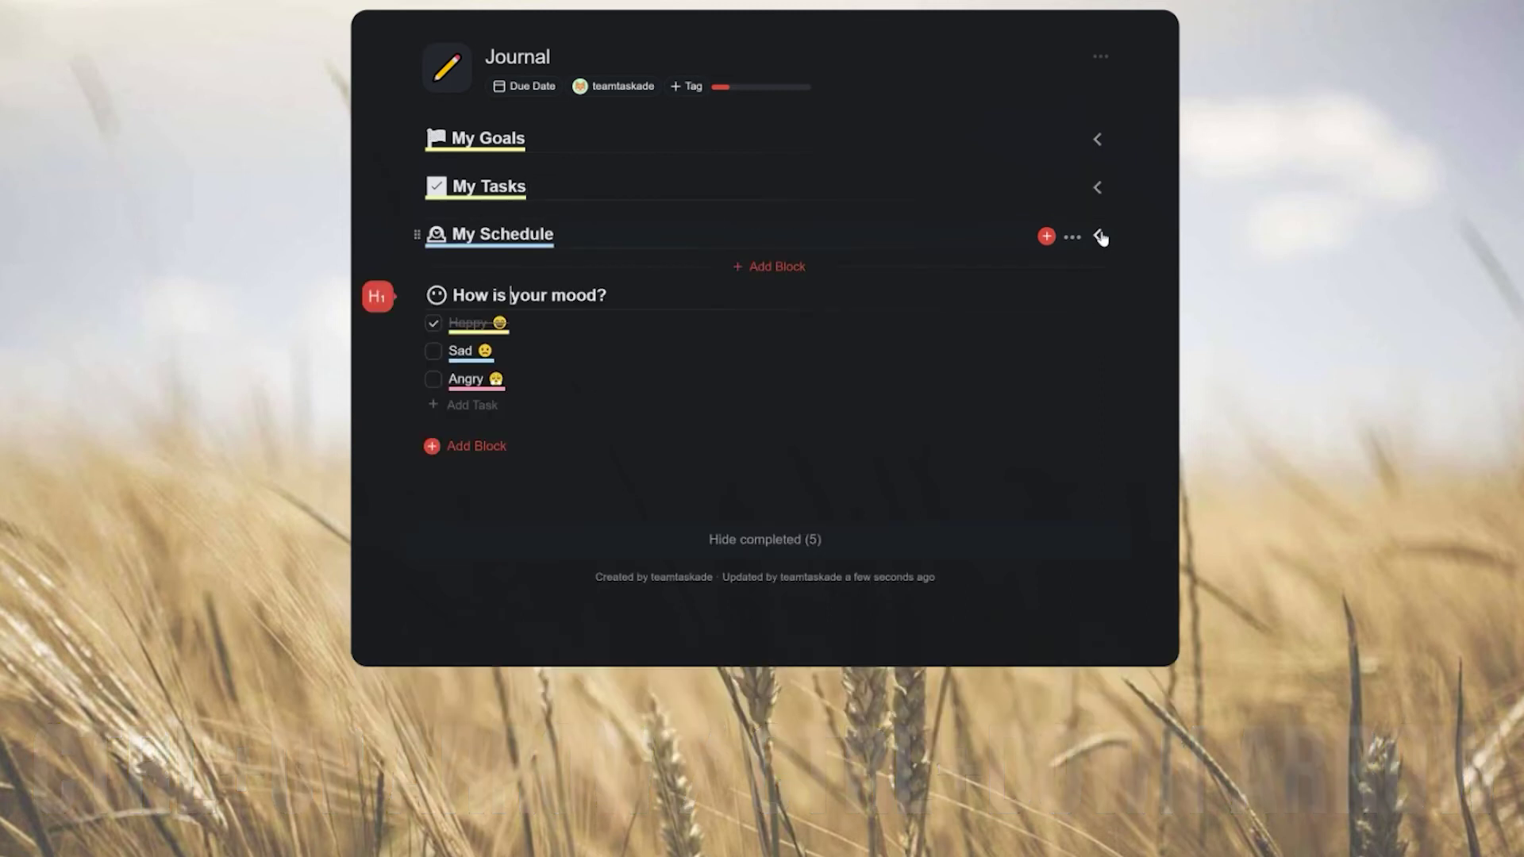
key(ctrl+Up)
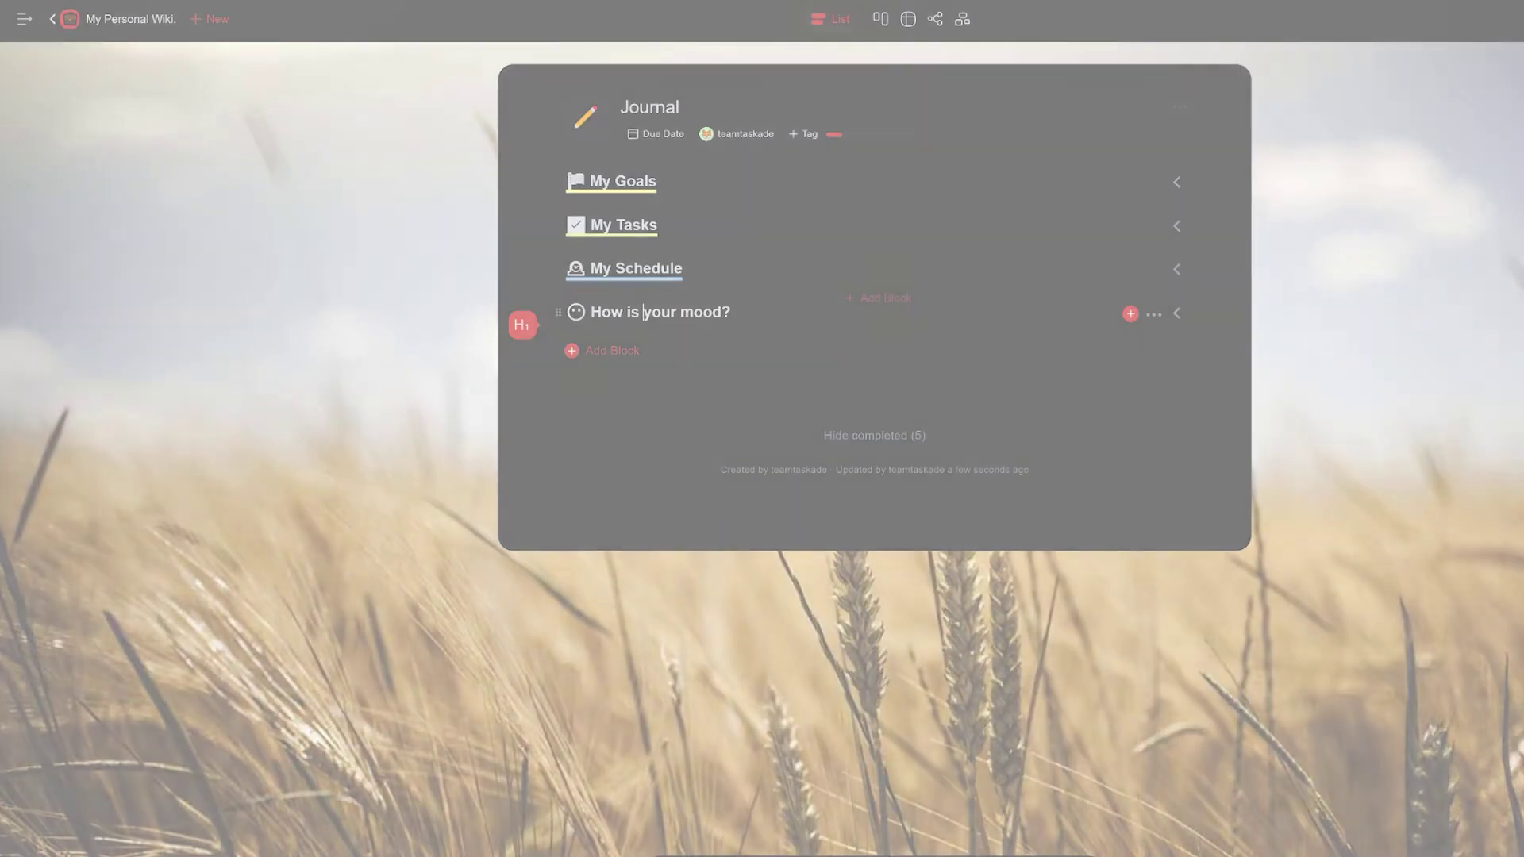